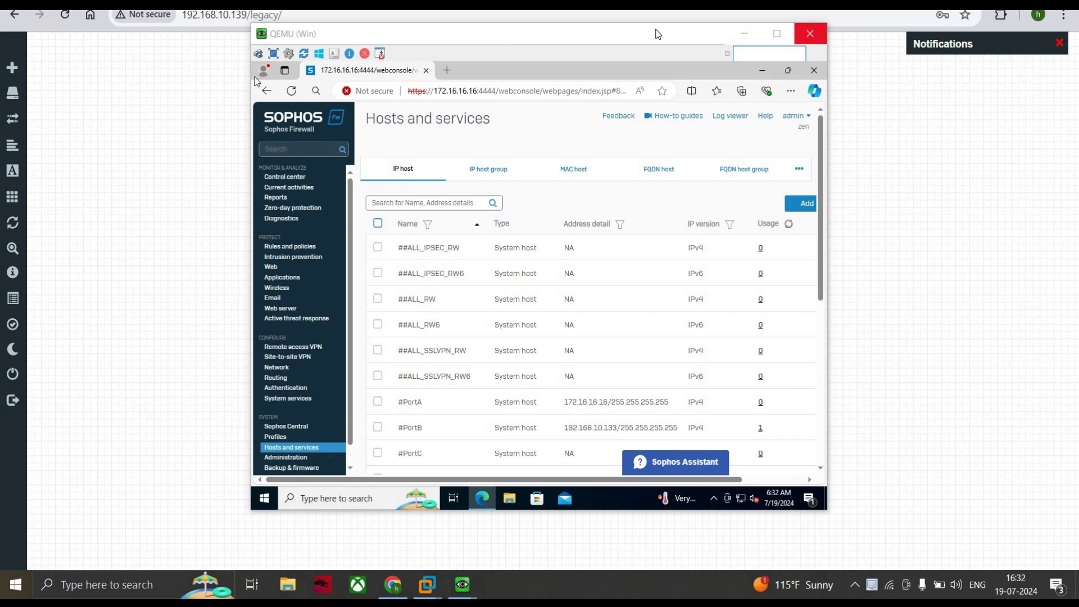
# View the lab topology behind the virtual machine window and reveal the additional host and service categories.
pyautogui.moveTo(655, 55); pyautogui.dragTo(684, 256)
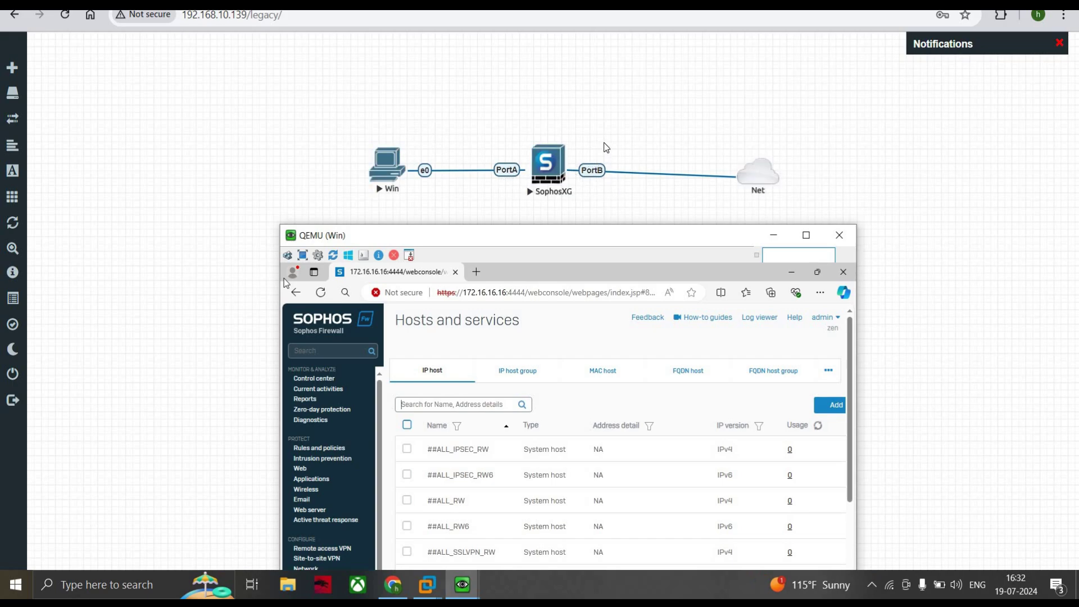
pyautogui.moveTo(589, 226); pyautogui.dragTo(588, 68)
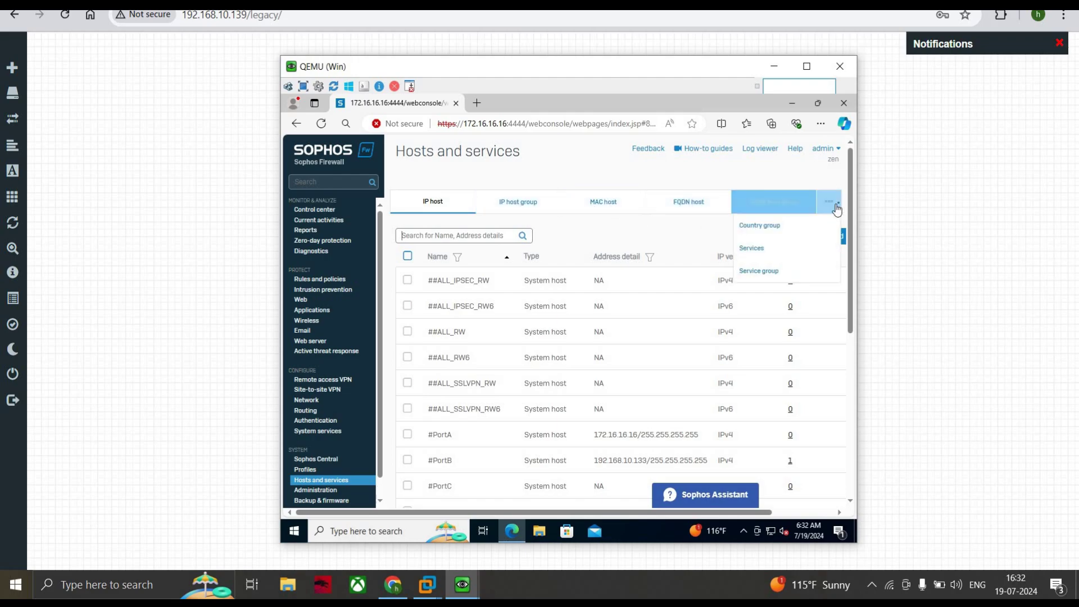
pyautogui.moveTo(829, 205)
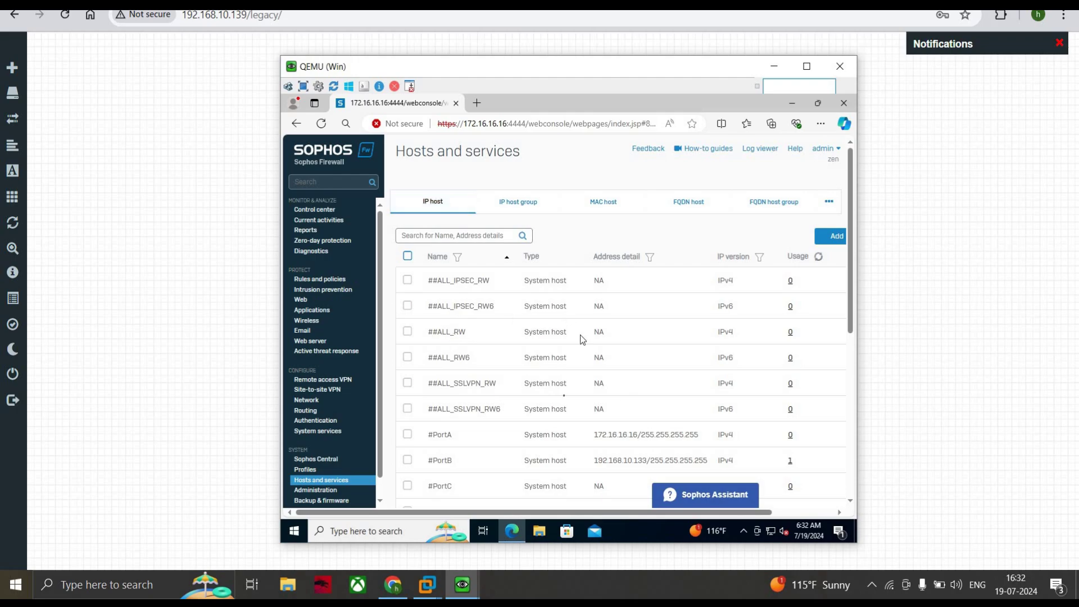
# Examine the IP host list through its second page, including names, types, address details and usage.
pyautogui.scroll(-2, 558, 402)
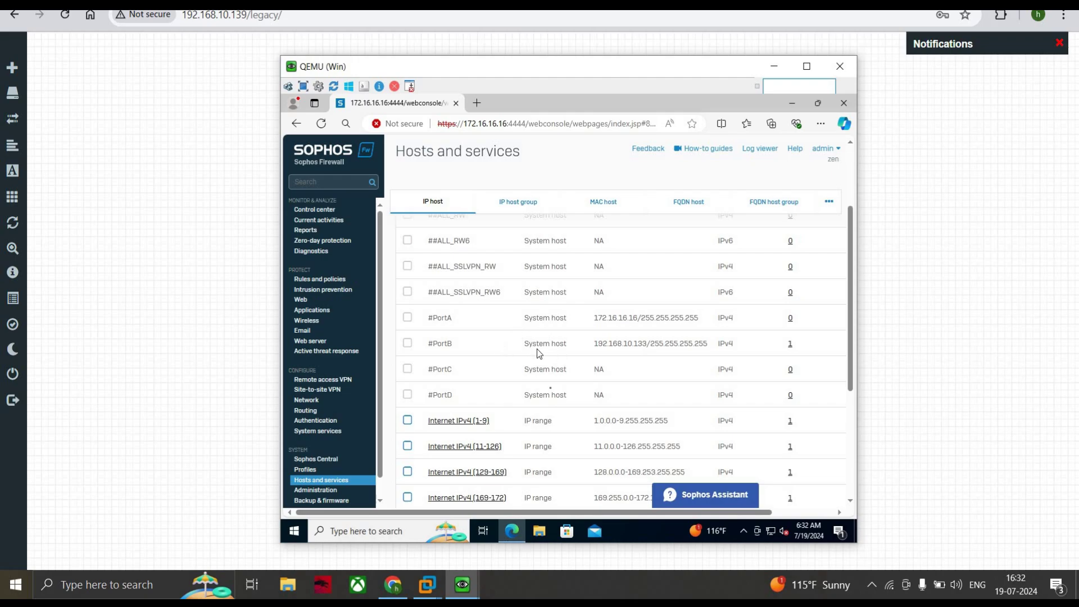
pyautogui.scroll(-2, 550, 386)
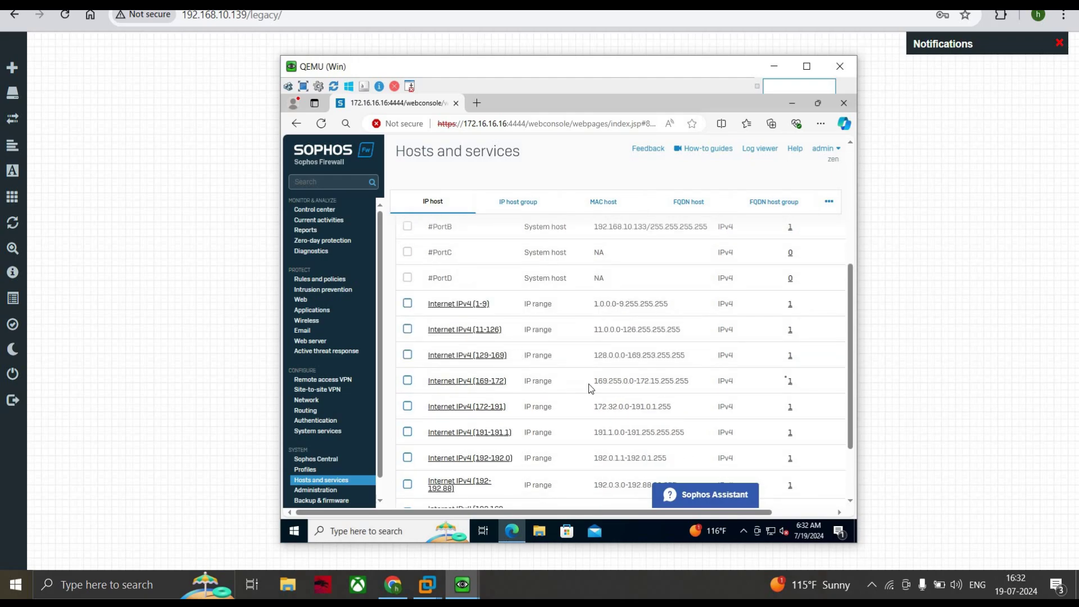
pyautogui.moveTo(615, 512); pyautogui.dragTo(712, 515)
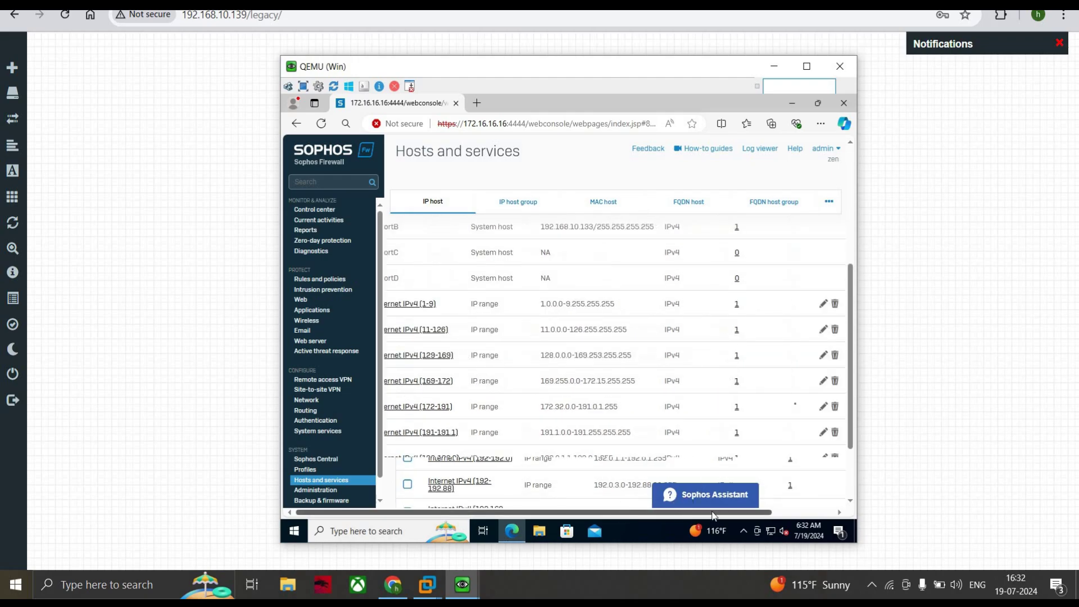
pyautogui.moveTo(622, 517); pyautogui.dragTo(648, 513)
pyautogui.scroll(-2, 589, 514)
pyautogui.click(612, 490)
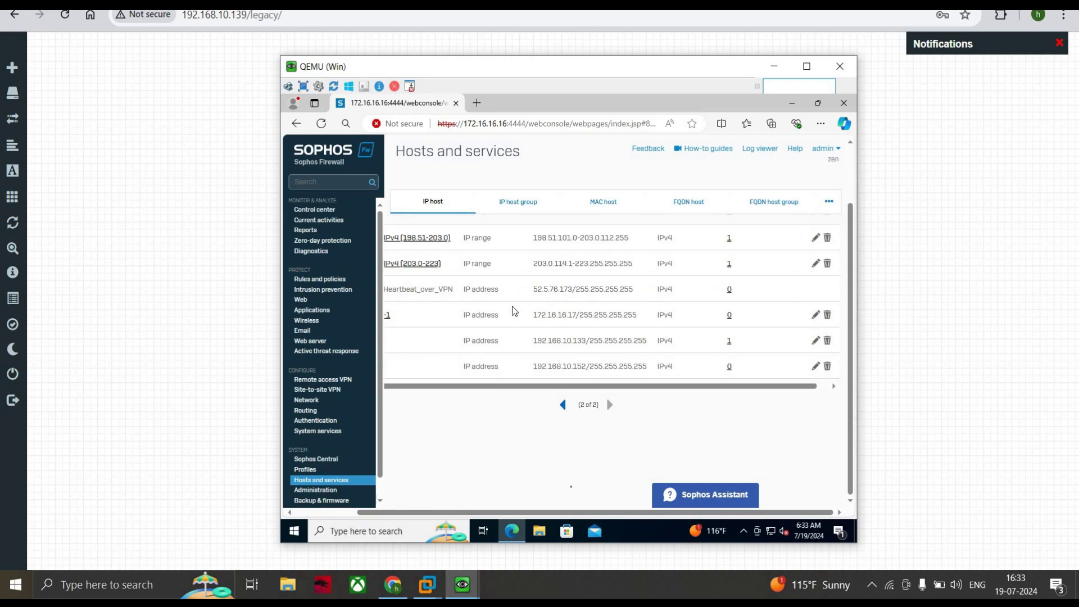
pyautogui.moveTo(568, 514); pyautogui.dragTo(479, 506)
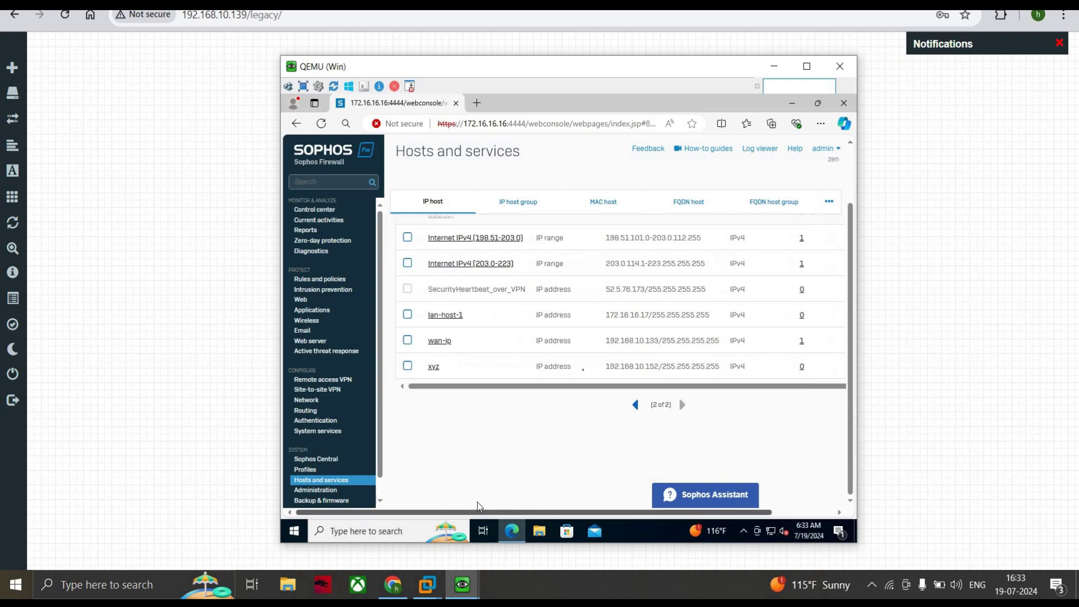
pyautogui.scroll(2, 586, 375)
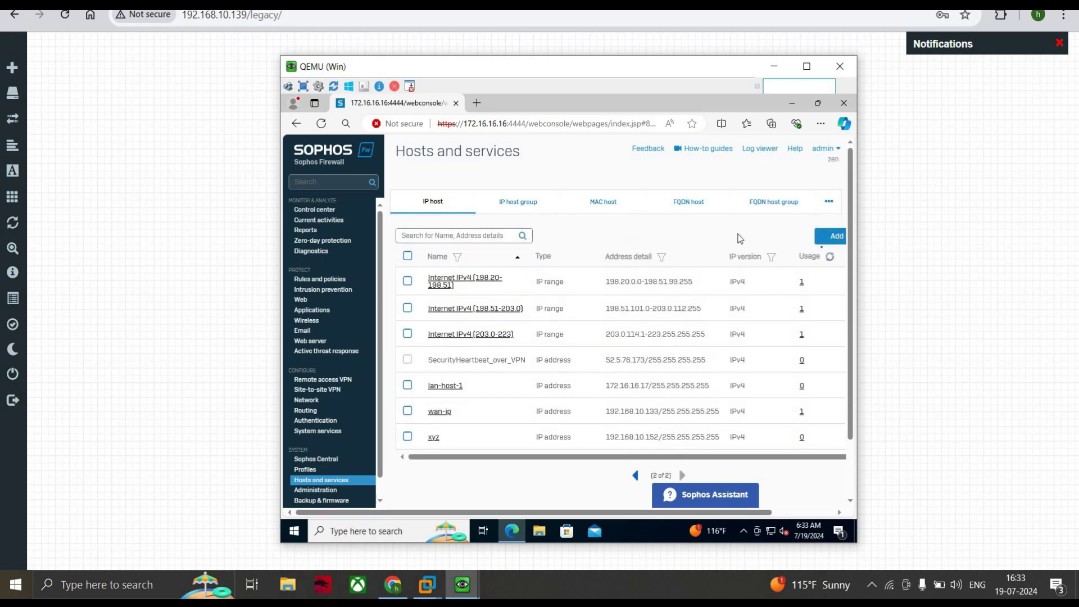
pyautogui.click(831, 237)
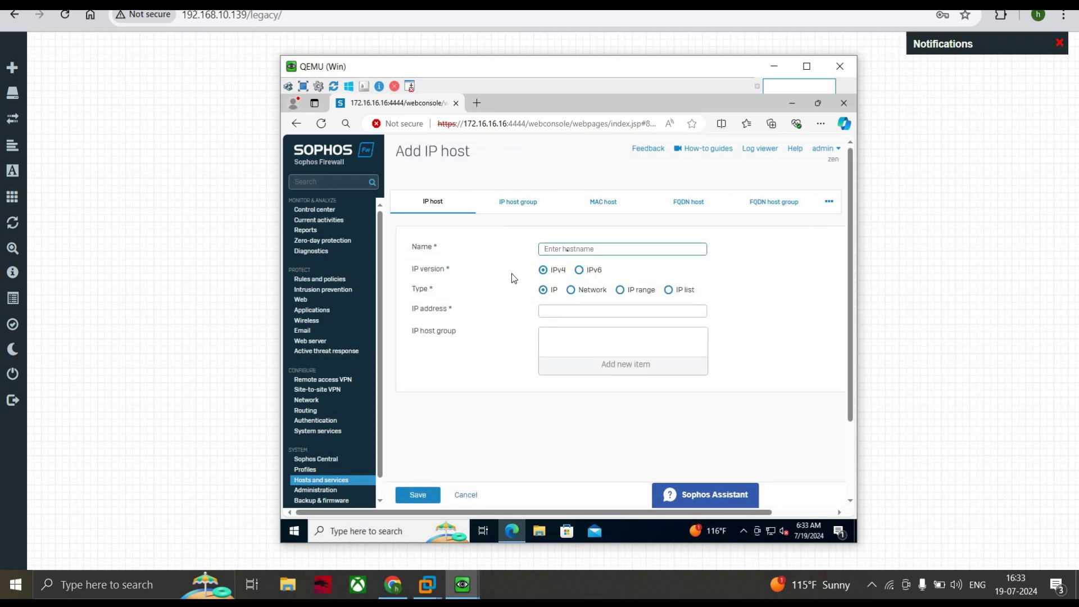
pyautogui.click(568, 249)
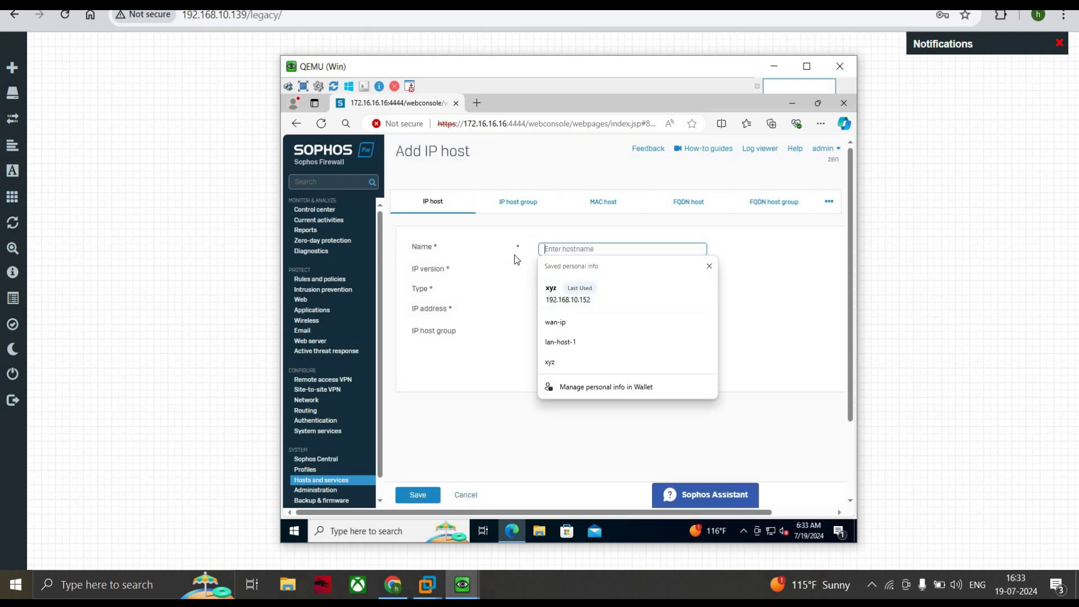
pyautogui.click(564, 247)
pyautogui.click(564, 248)
pyautogui.write('host1')
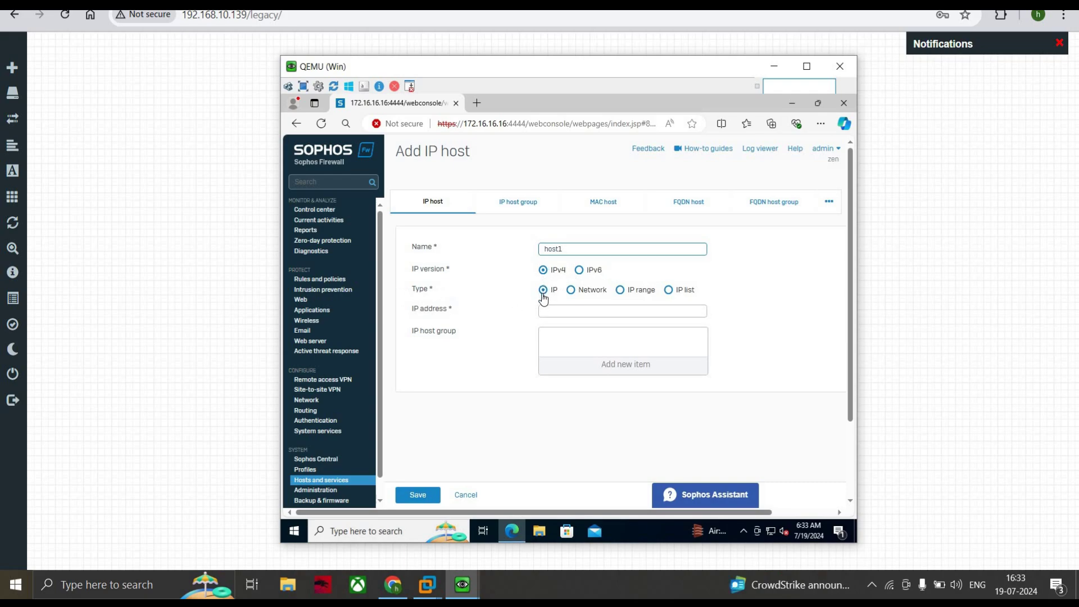
pyautogui.click(554, 311)
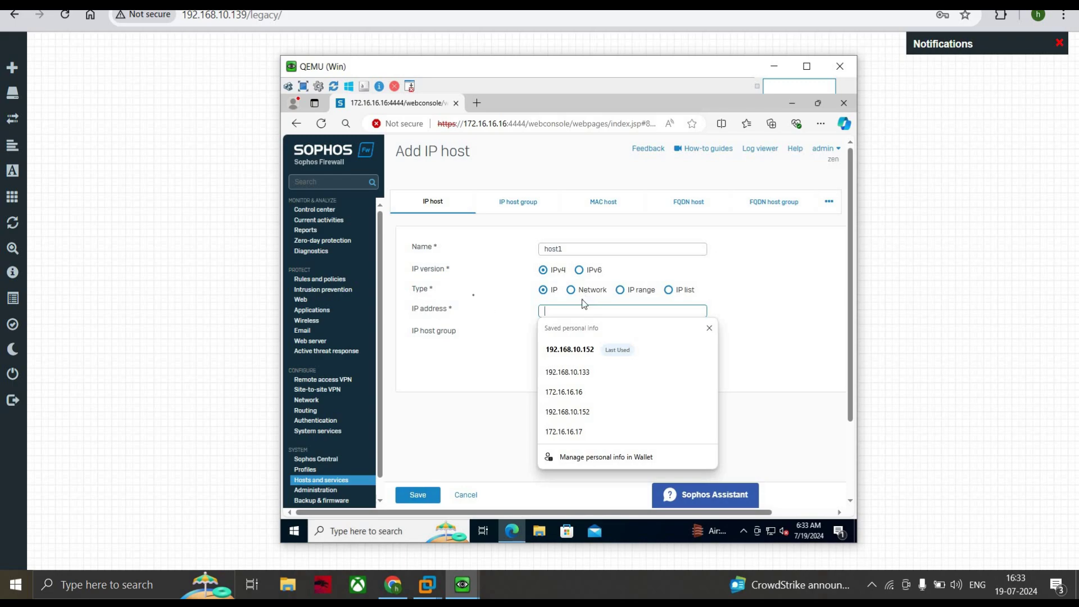
pyautogui.click(445, 290)
pyautogui.click(553, 312)
pyautogui.click(443, 336)
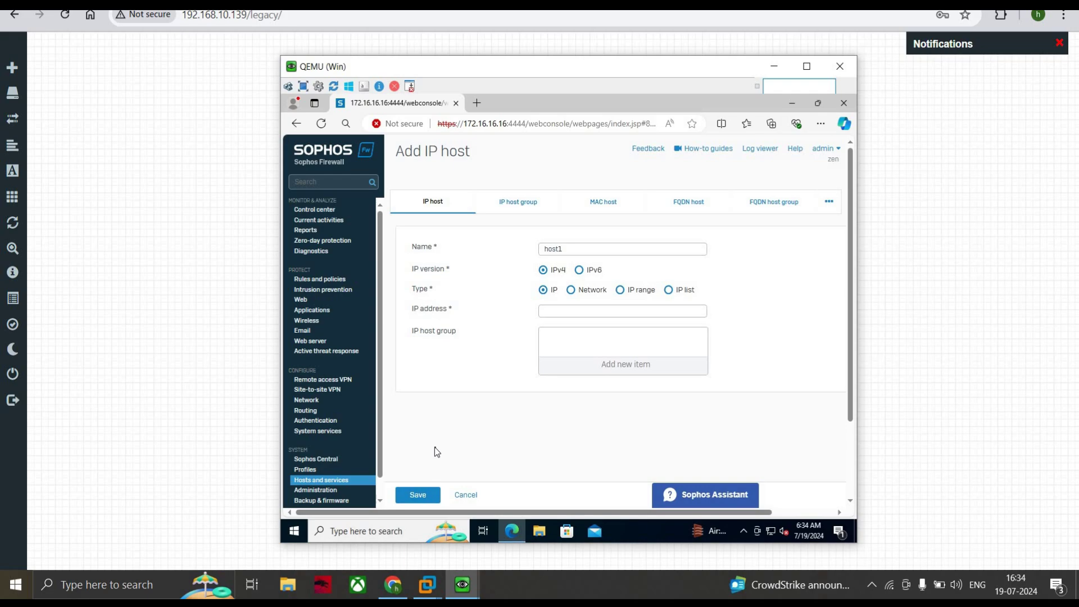
pyautogui.click(469, 495)
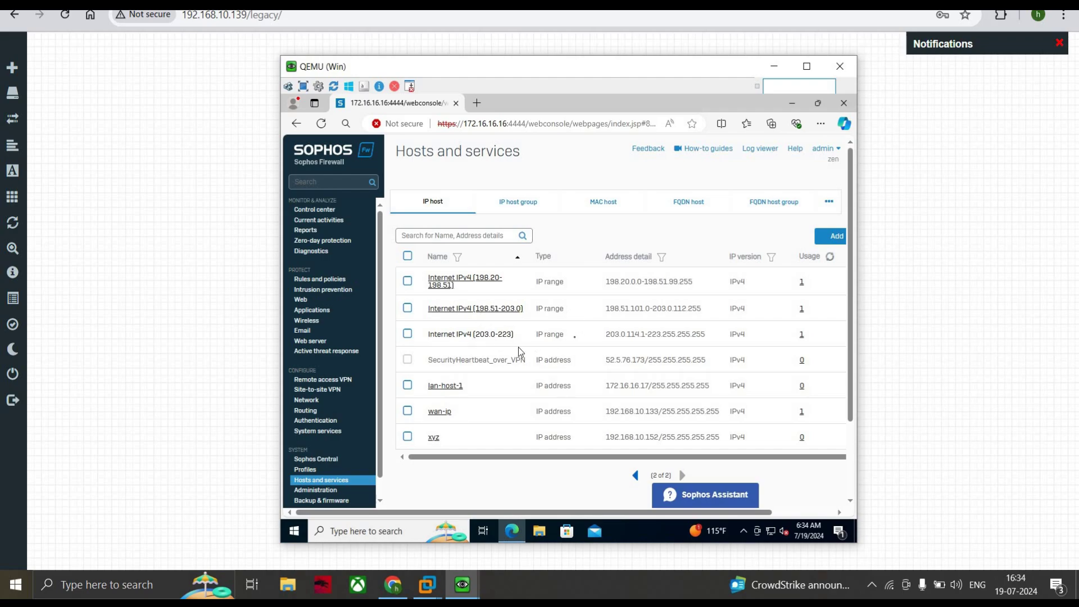
pyautogui.scroll(-1, 577, 341)
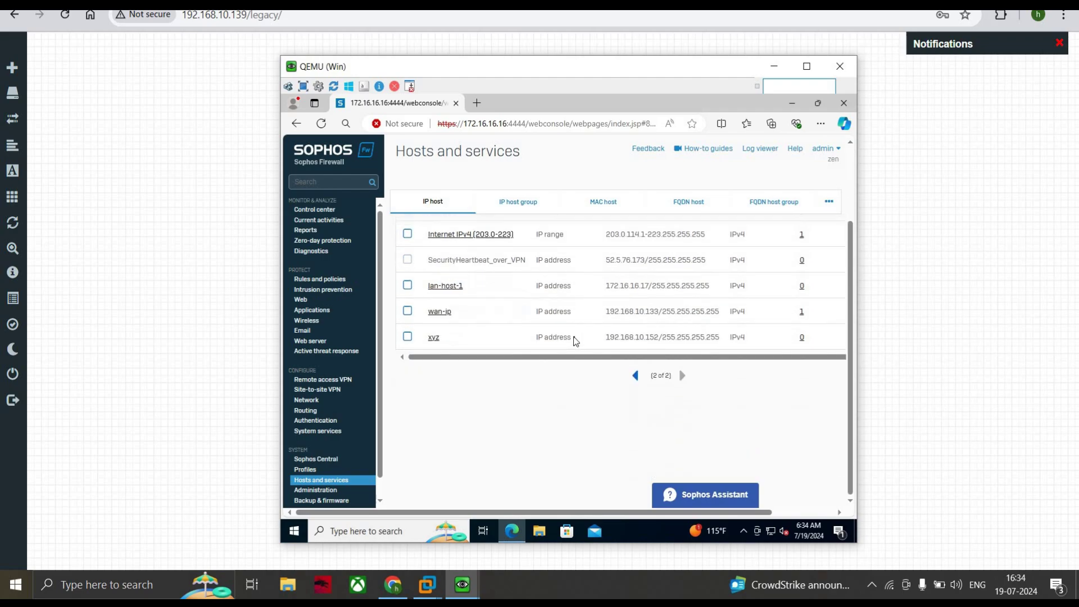
pyautogui.scroll(1, 580, 345)
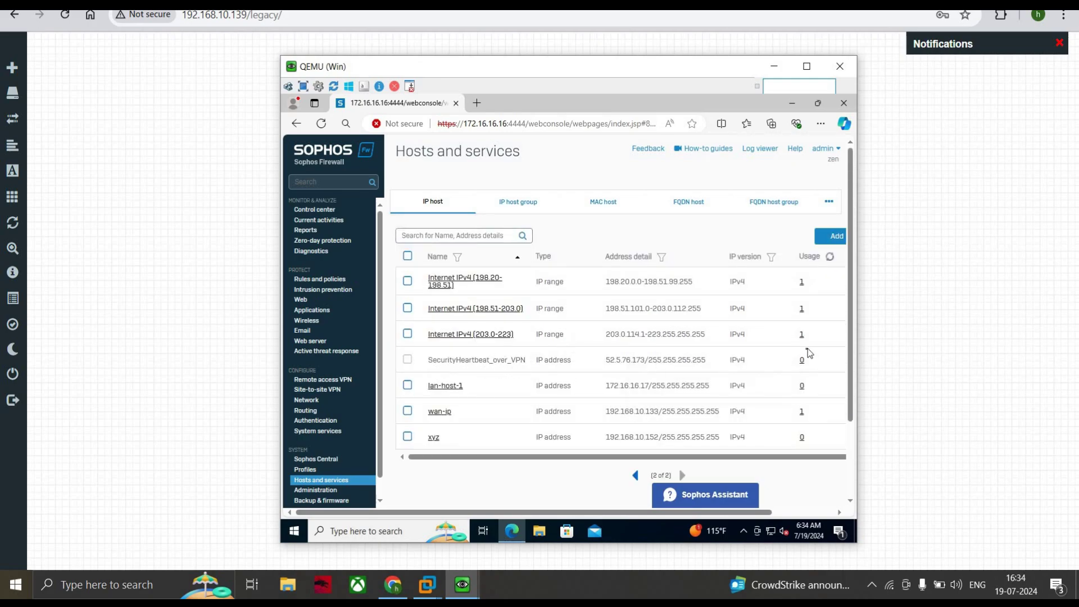
pyautogui.moveTo(802, 339)
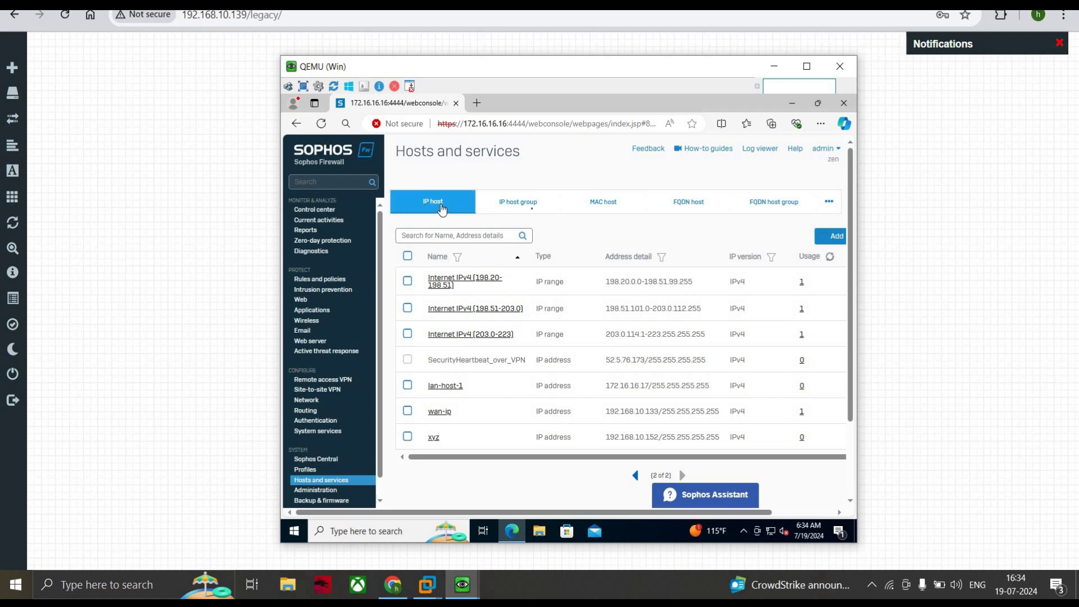
# Start adding a new IP host group.
pyautogui.click(533, 213)
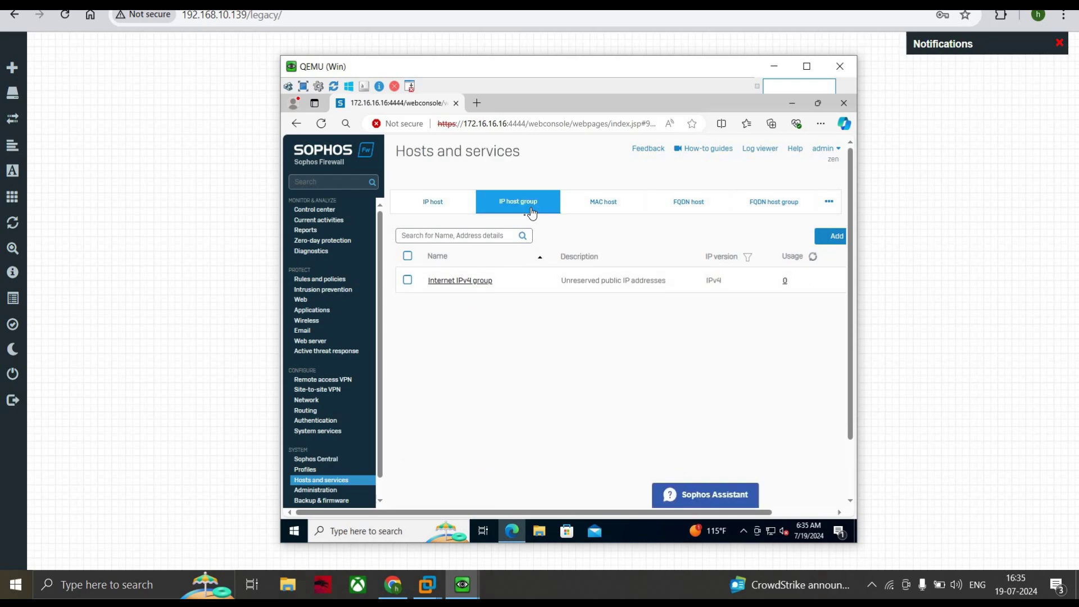
pyautogui.click(828, 238)
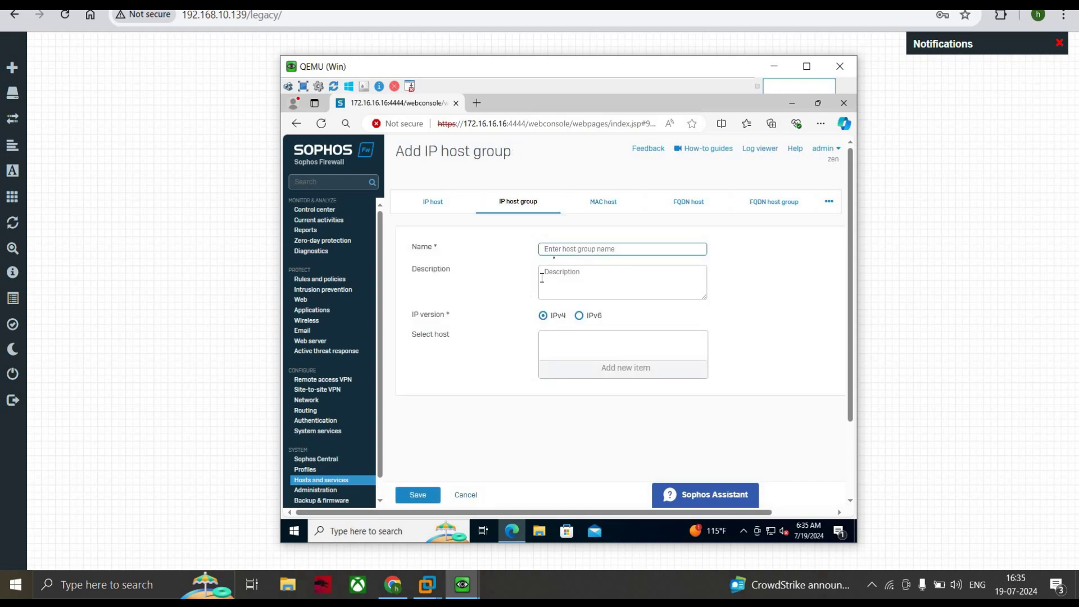
pyautogui.click(554, 250)
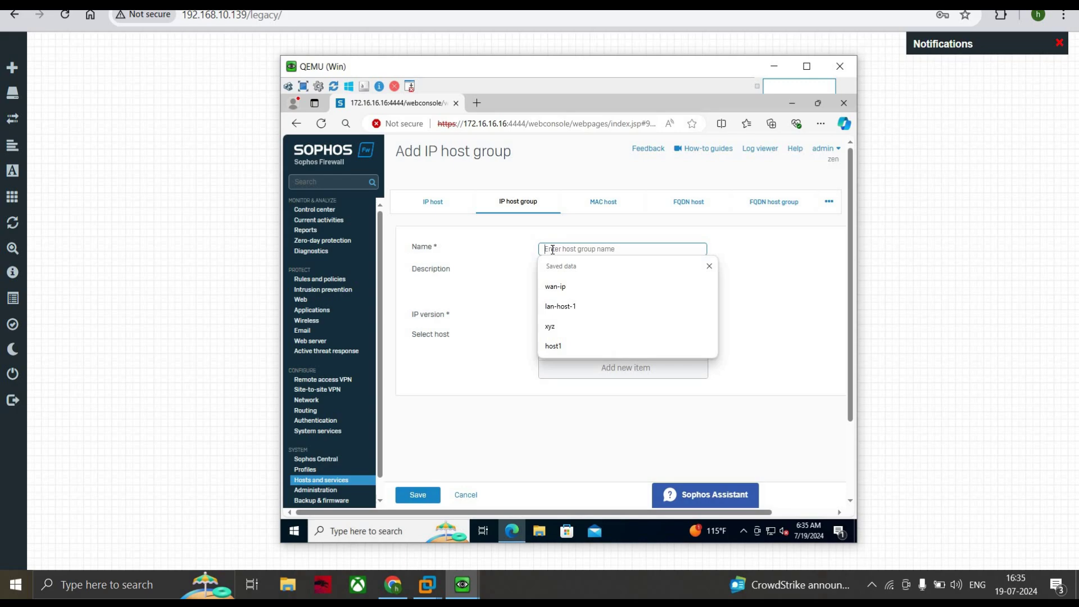
pyautogui.write('LAN')
pyautogui.write('OST-1')
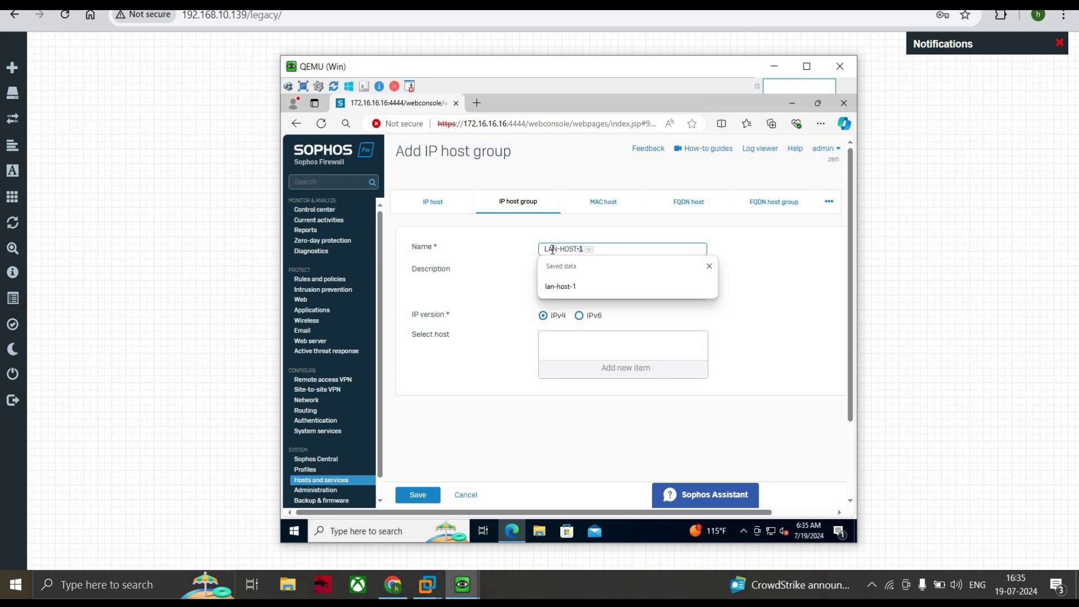
pyautogui.press('BackSpace')
pyautogui.press('BackSpace')
pyautogui.press('BackSpace')
pyautogui.press('BackSpace')
pyautogui.press('BackSpace')
pyautogui.press('BackSpace')
pyautogui.press('BackSpace')
pyautogui.press('BackSpace')
pyautogui.press('BackSpace')
# Name the IP host group MGT-GROUP and leave its description empty.
pyautogui.write('MG')
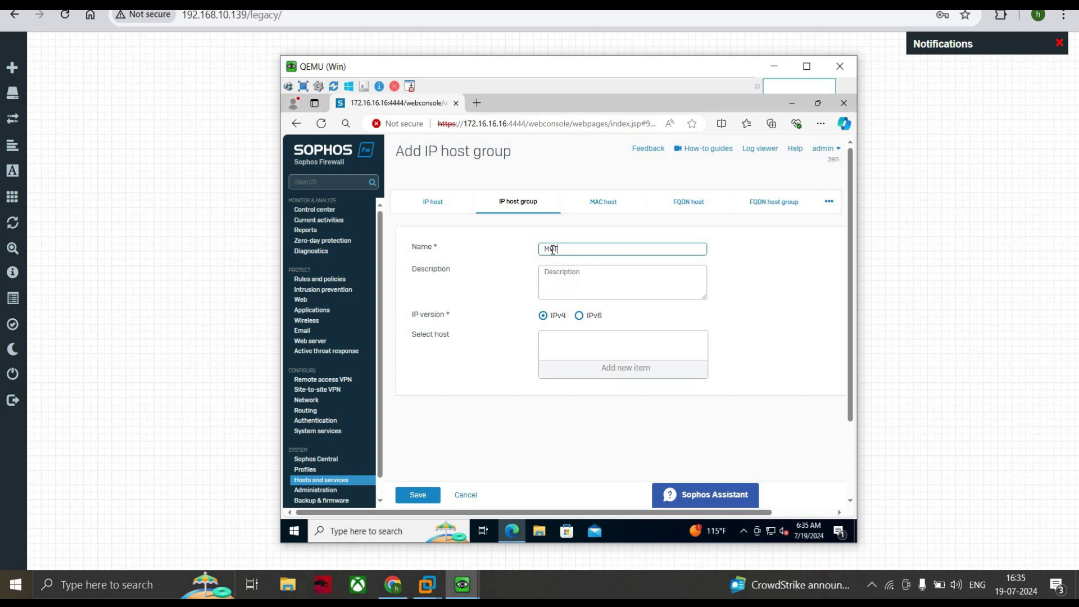
pyautogui.write('T-GROU')
pyautogui.click(599, 277)
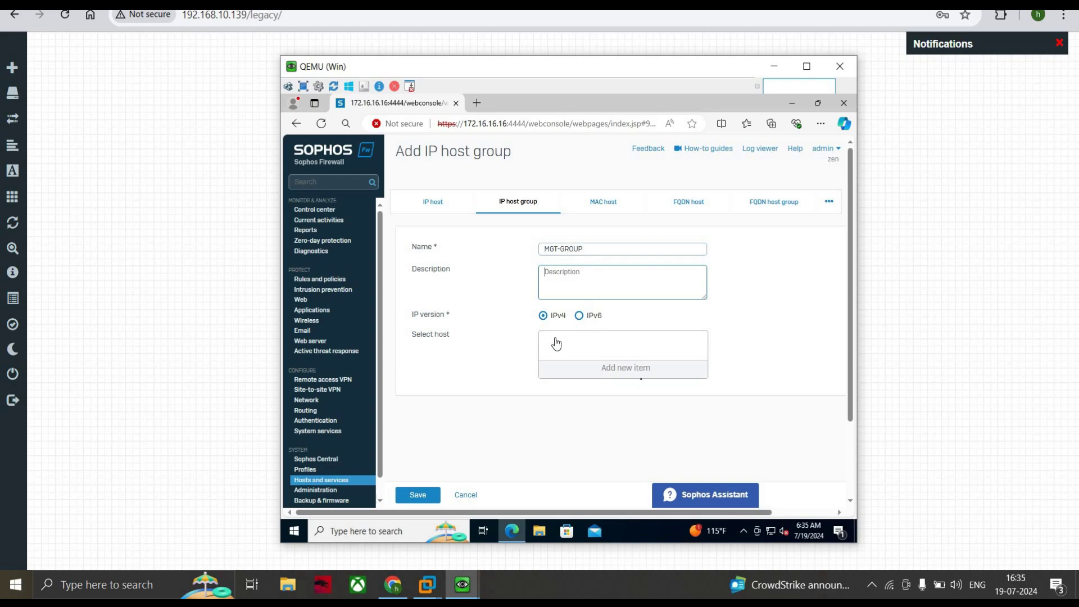
# Add the hosts lan-host-1 and xyz to the IP host group and save the group.
pyautogui.click(629, 374)
pyautogui.scroll(-4, 588, 326)
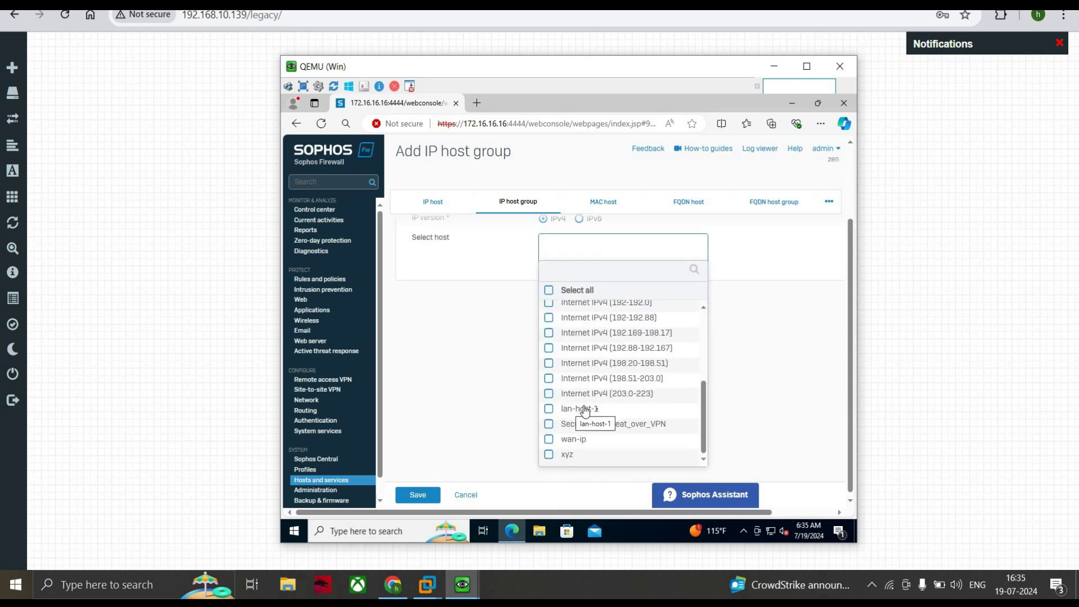
pyautogui.click(549, 409)
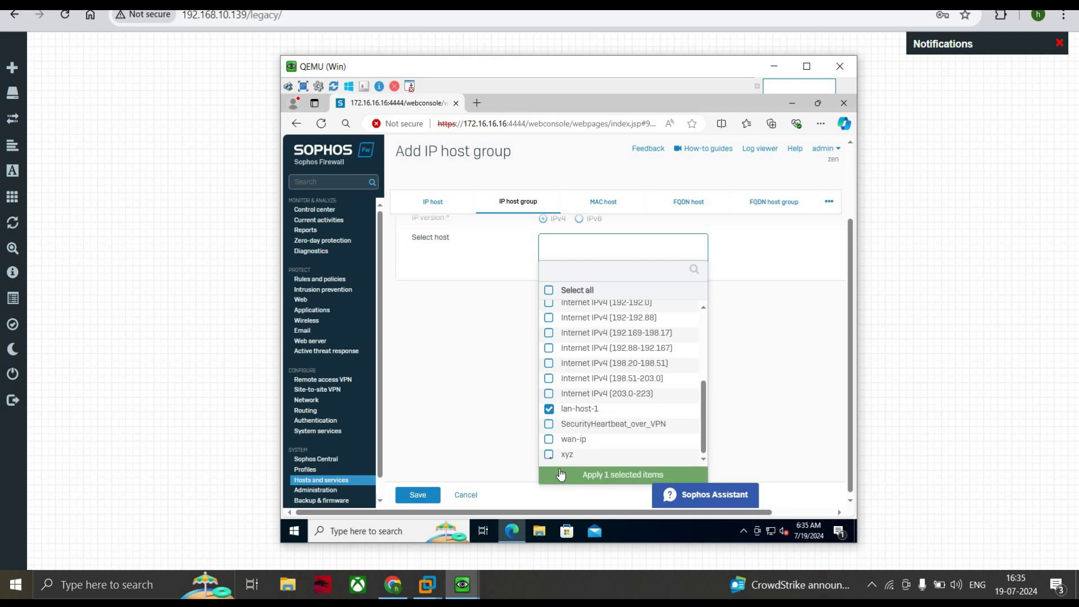
pyautogui.click(550, 457)
pyautogui.click(558, 477)
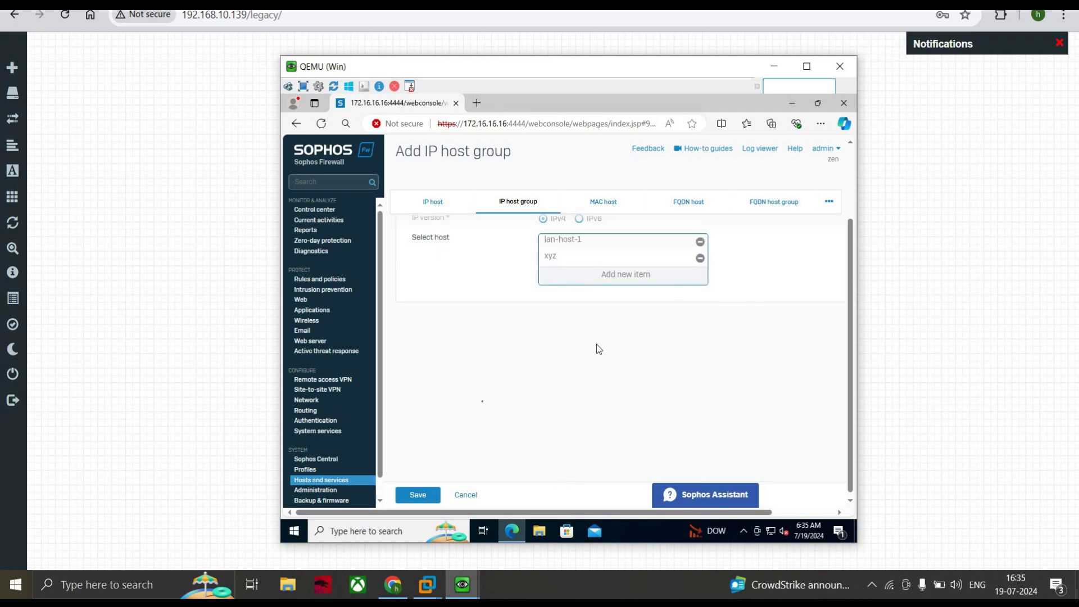
pyautogui.click(413, 497)
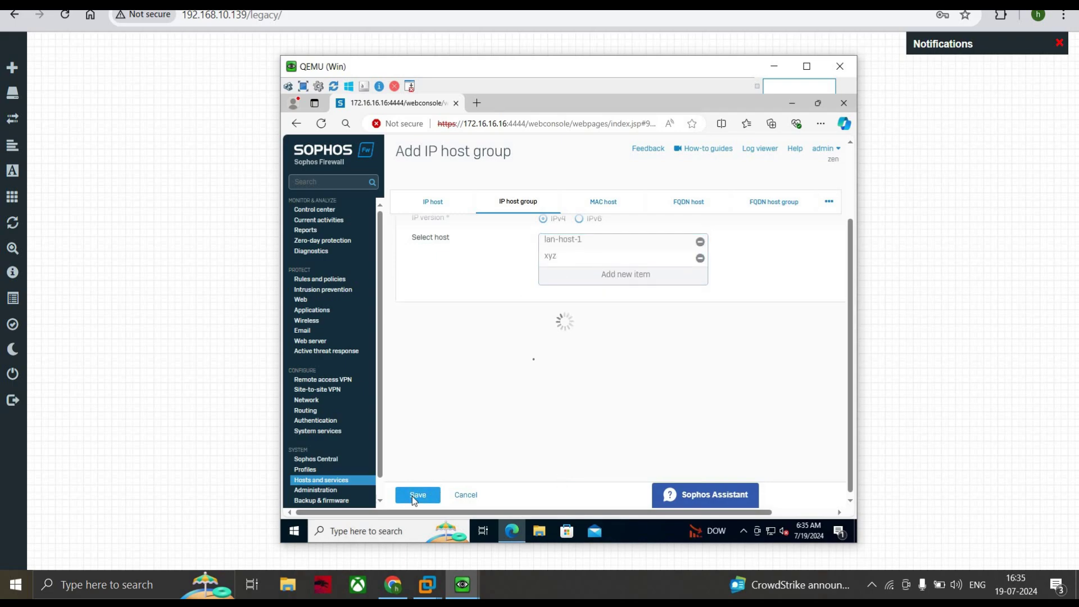
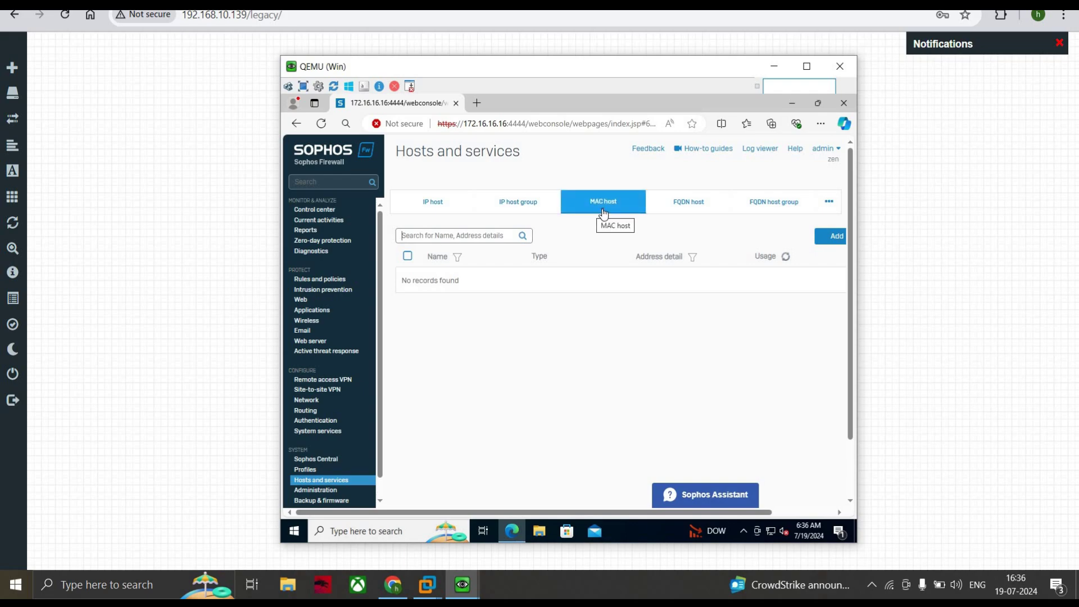
# Start adding a MAC host, check the MAC list type, and set the type back to MAC address.
pyautogui.click(603, 213)
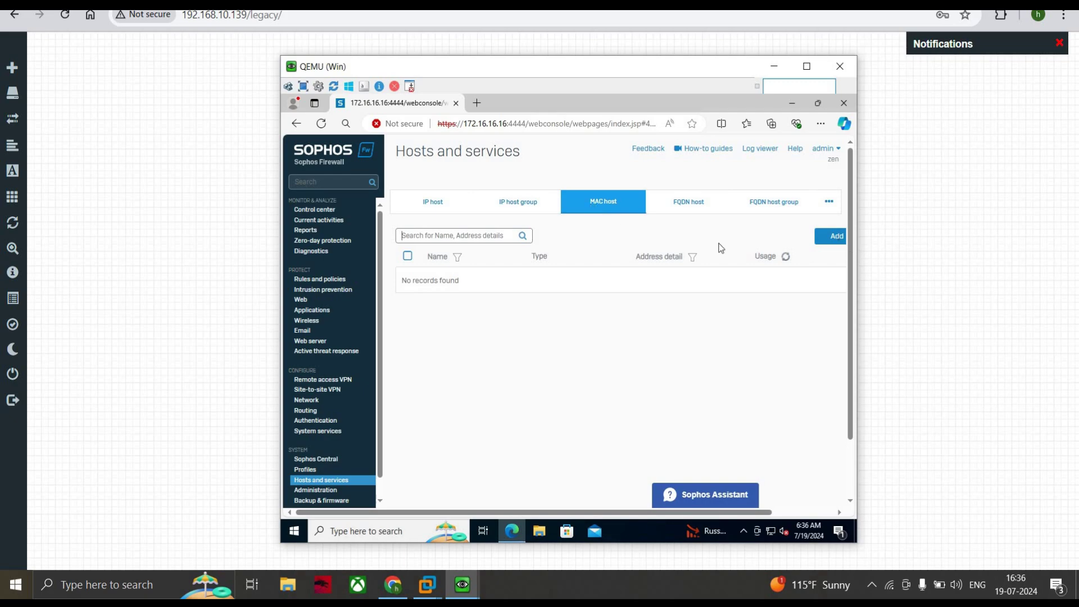
pyautogui.click(832, 239)
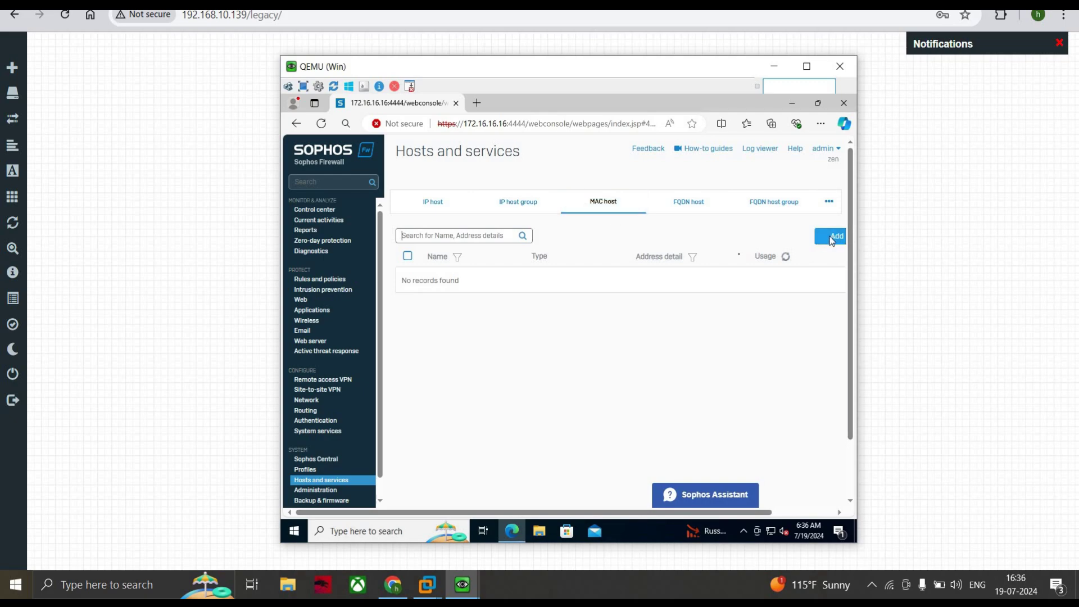
pyautogui.click(569, 254)
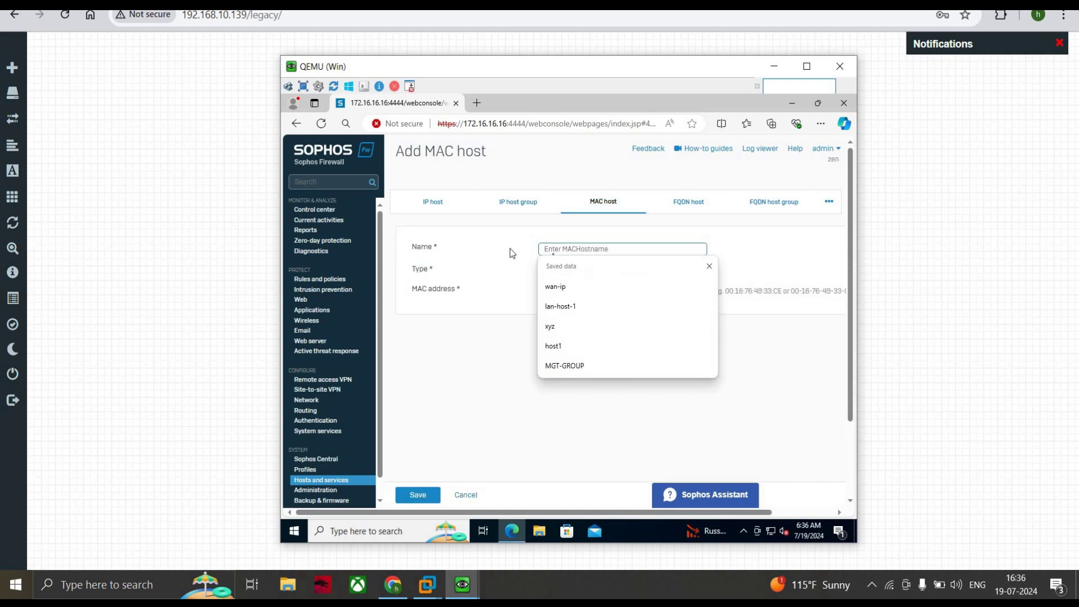
pyautogui.click(508, 278)
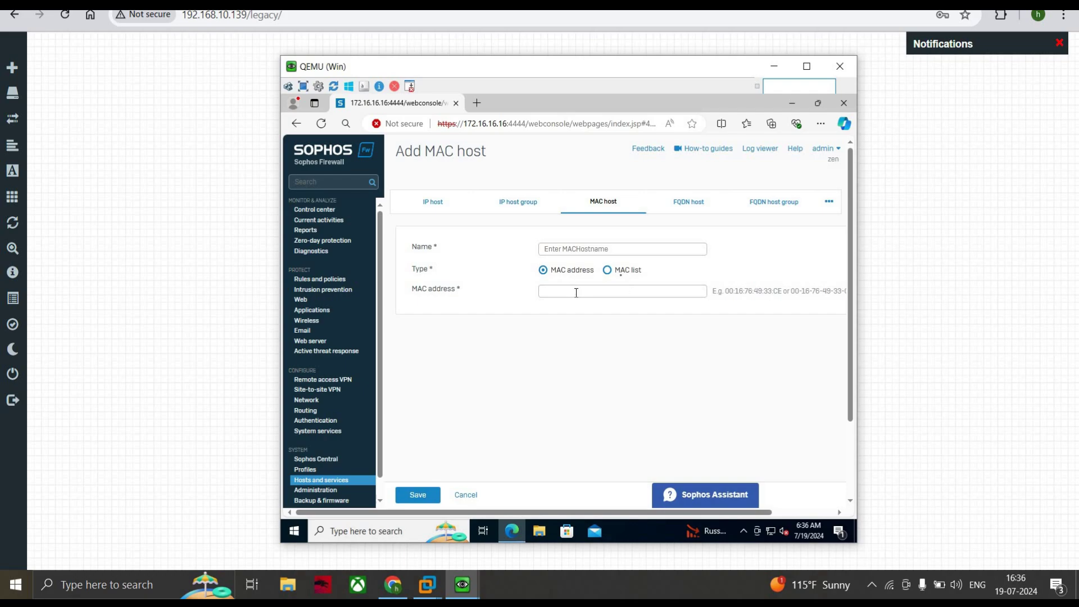
pyautogui.click(571, 289)
pyautogui.click(621, 272)
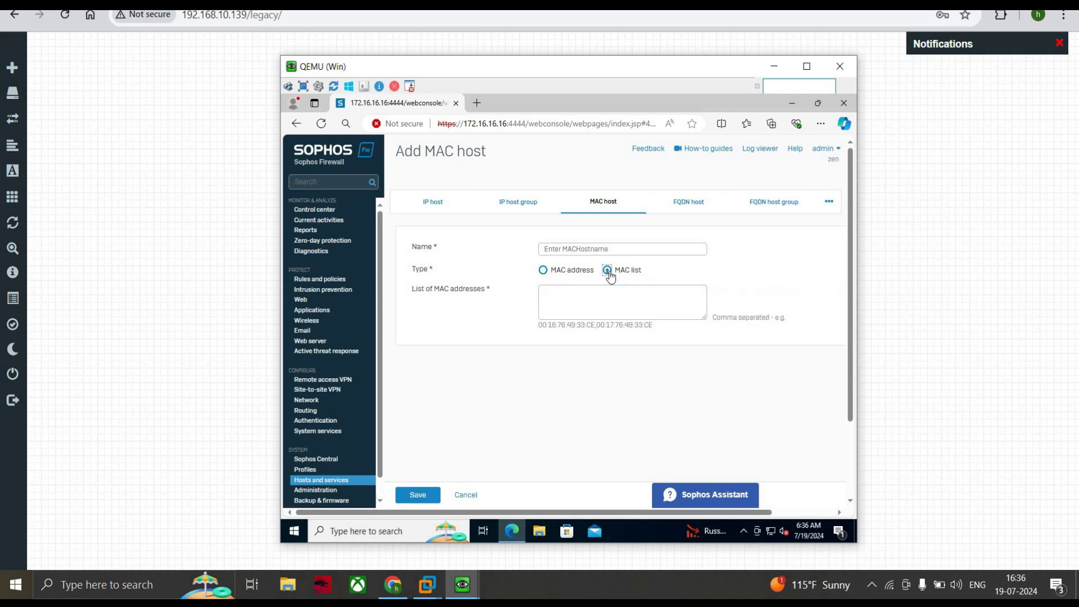
pyautogui.click(545, 274)
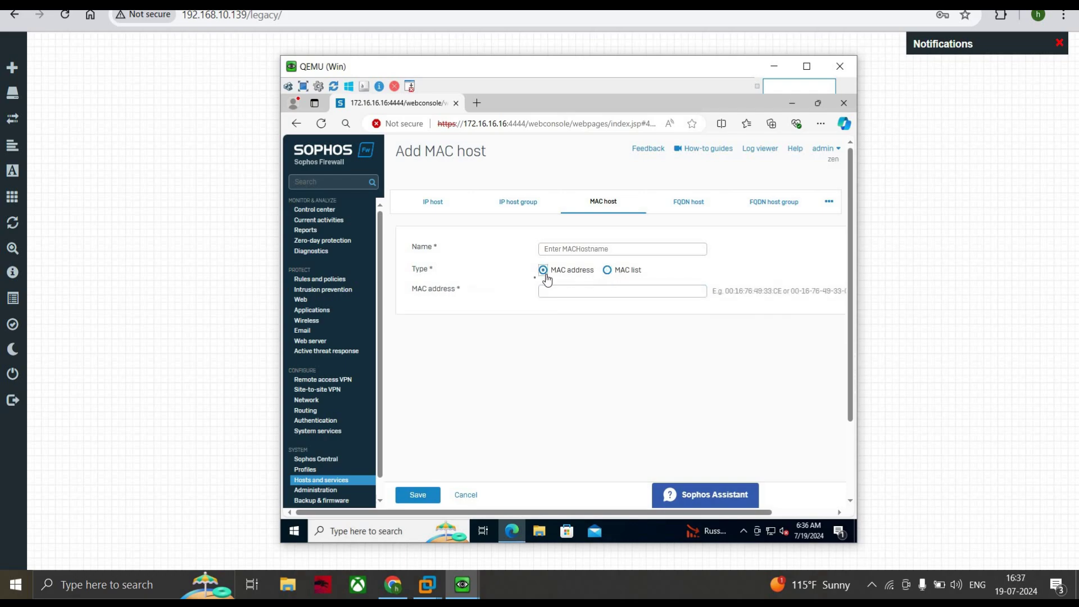
# Discard the unsaved MAC host and start adding a new FQDN host.
pyautogui.click(466, 495)
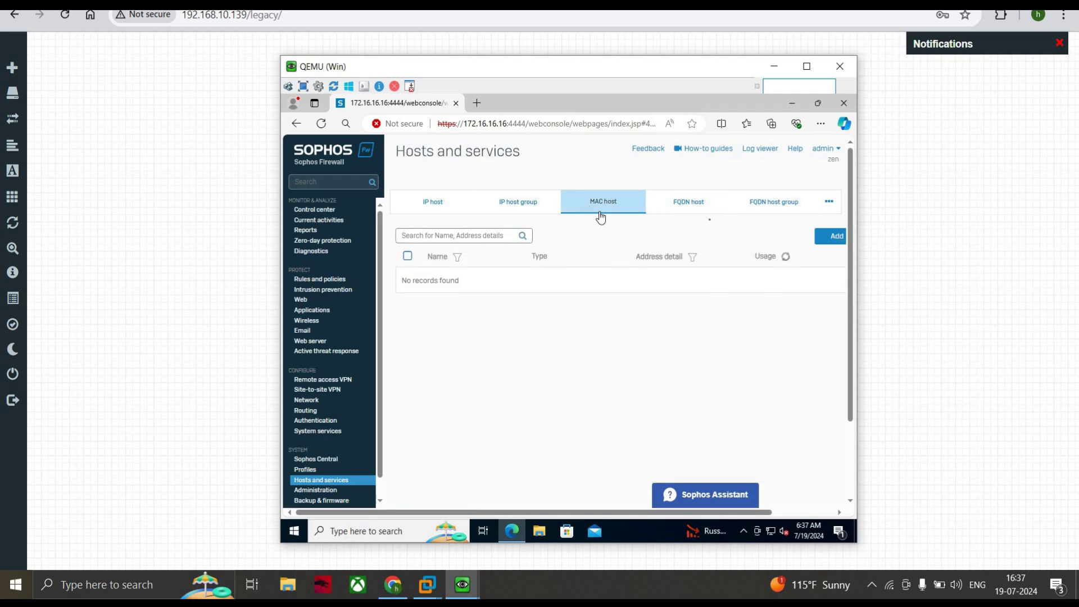
pyautogui.click(680, 211)
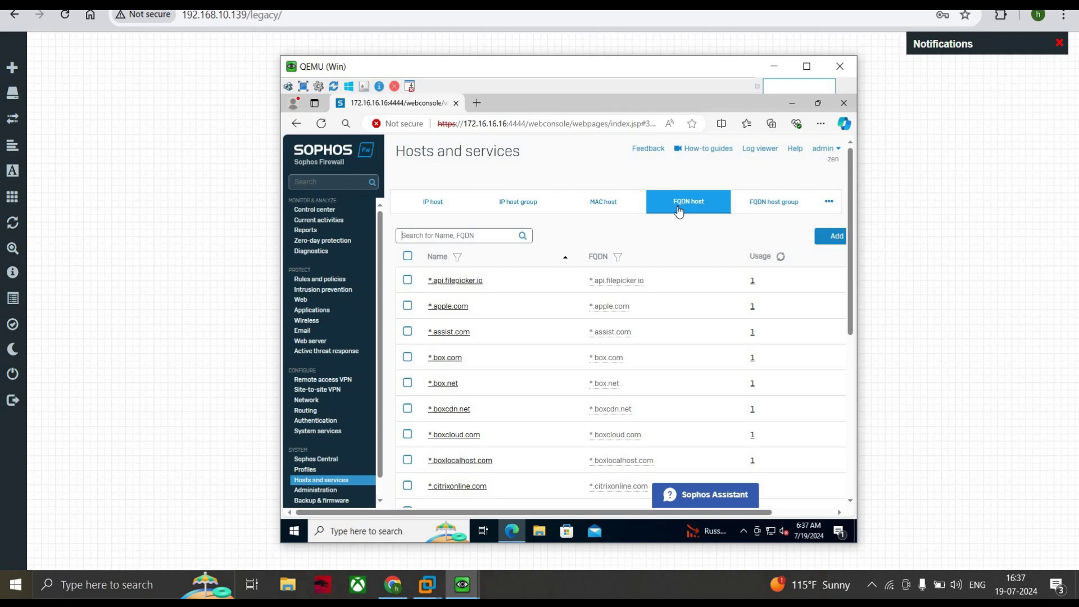
pyautogui.click(833, 239)
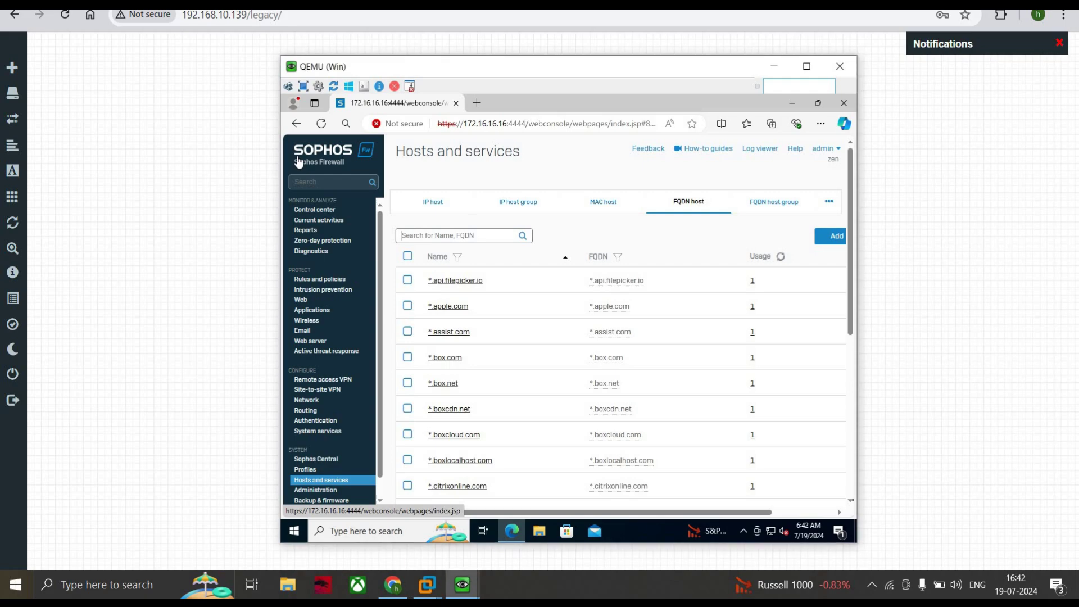
# Open the firewall's control center and return to the previous page.
pyautogui.click(298, 162)
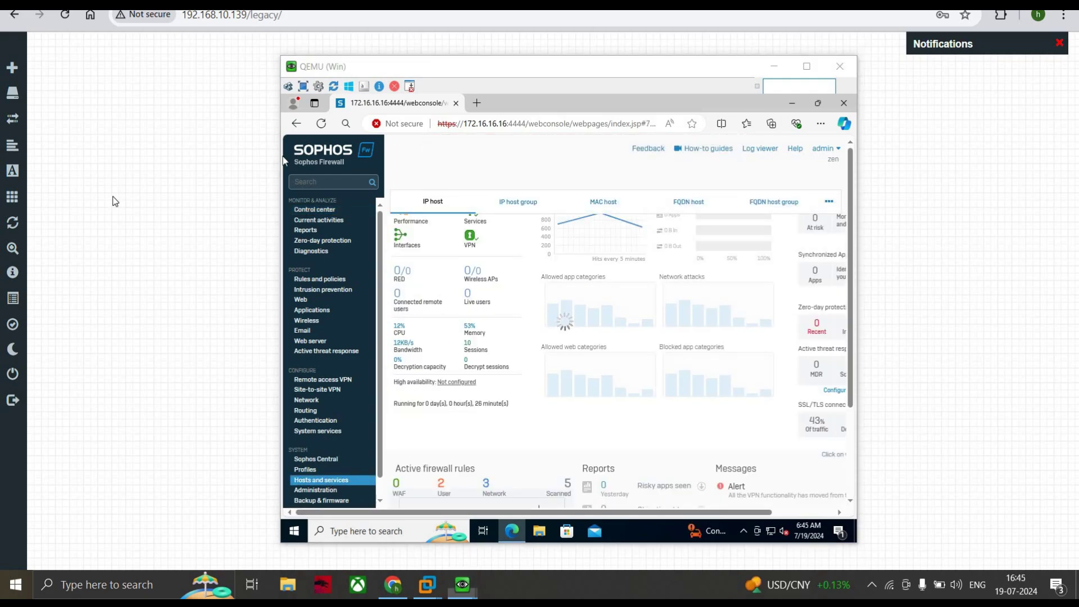
pyautogui.click(293, 128)
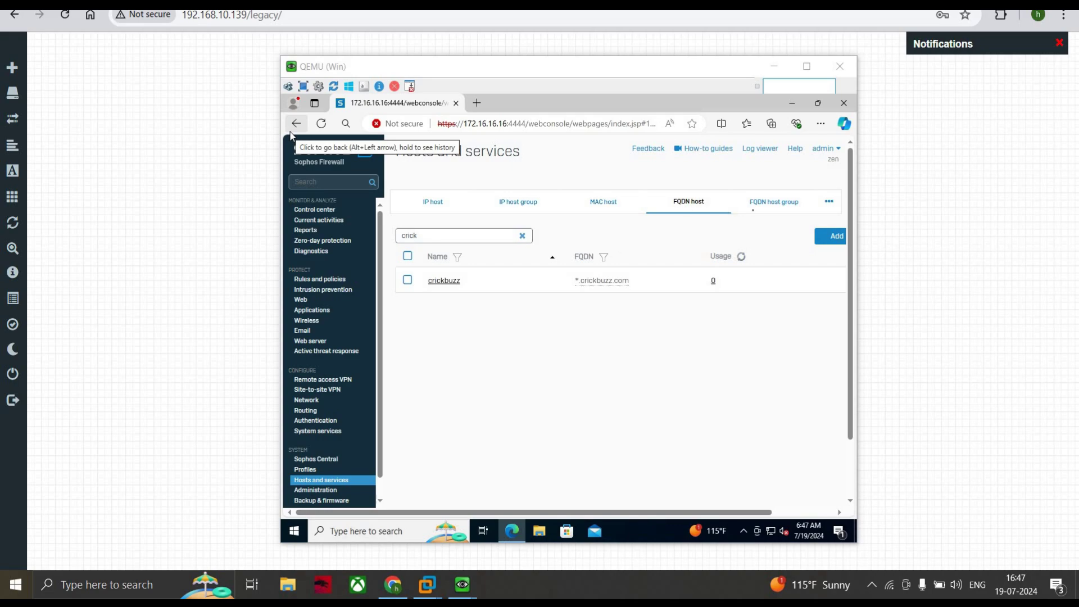
# View the list of FQDN host groups and the list of country groups.
pyautogui.click(754, 209)
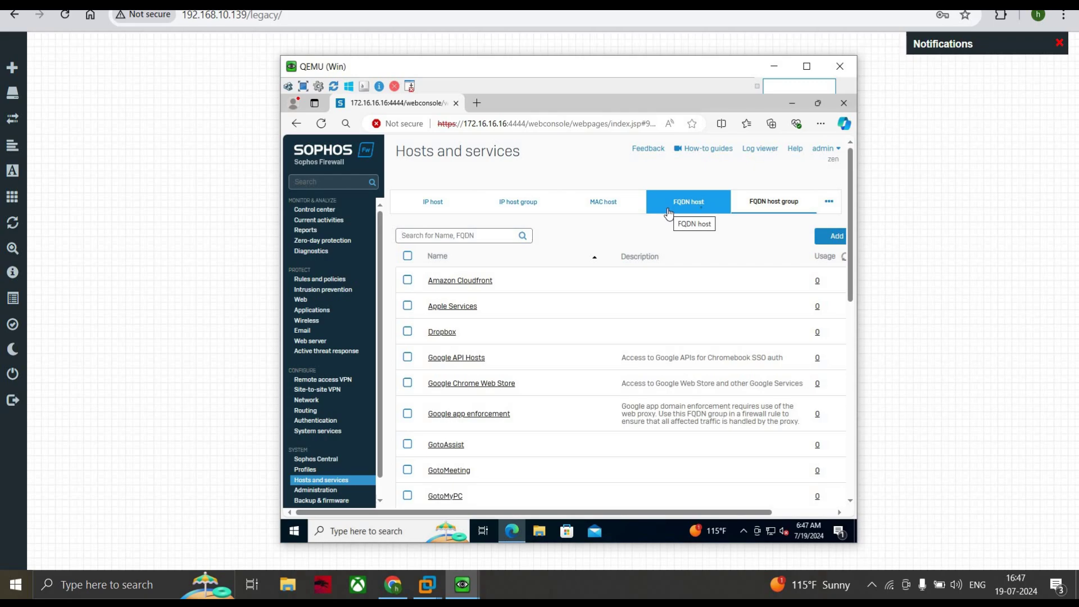
pyautogui.moveTo(829, 203)
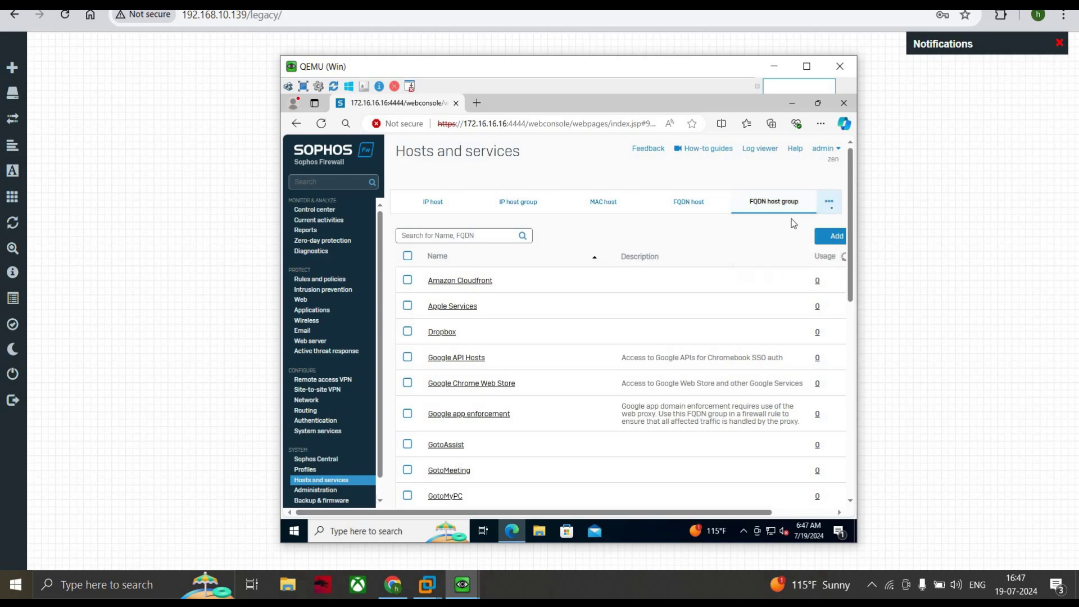
pyautogui.click(820, 223)
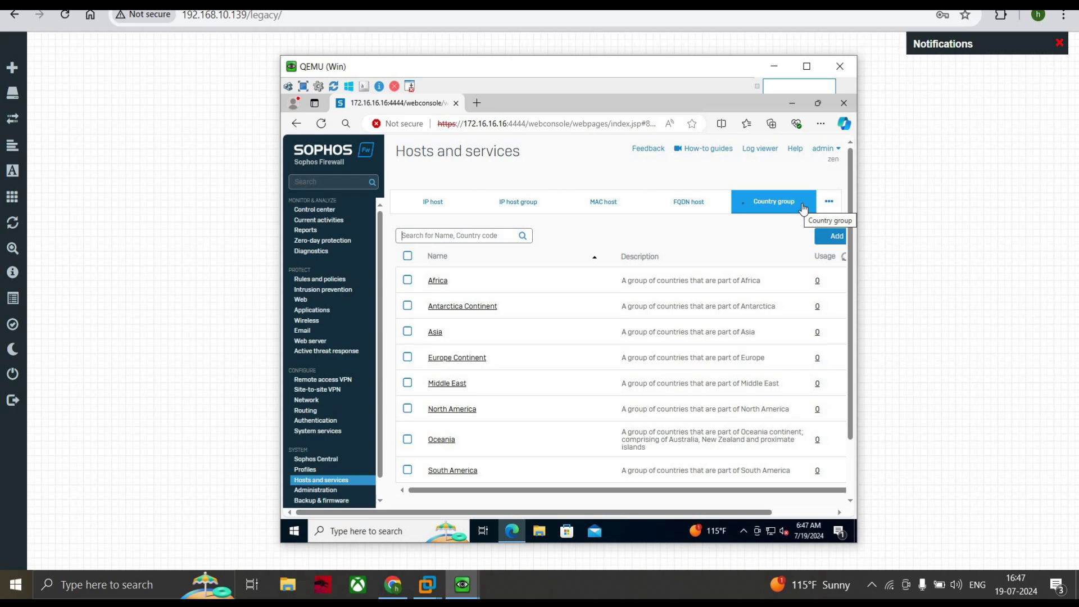
# Open the Services list and look through the predefined services and their protocol and port details.
pyautogui.click(826, 214)
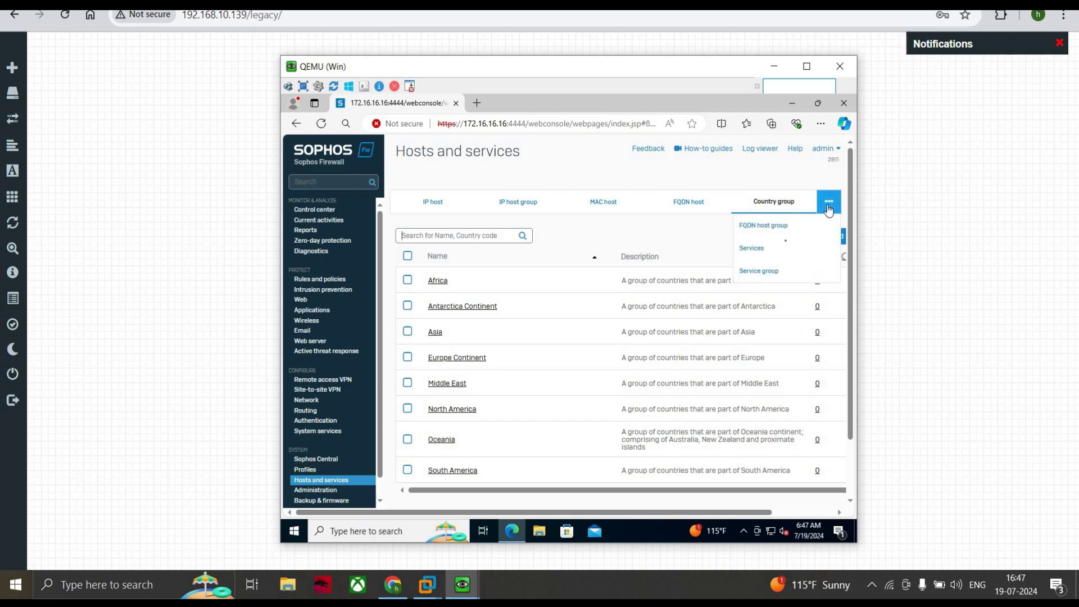
pyautogui.click(786, 245)
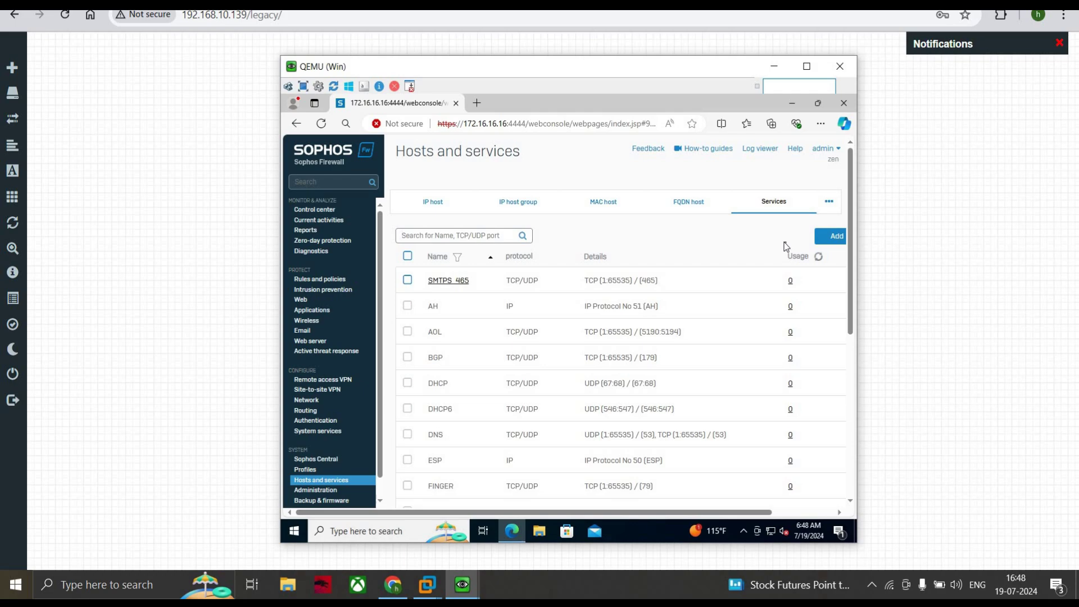
pyautogui.scroll(-5, 460, 343)
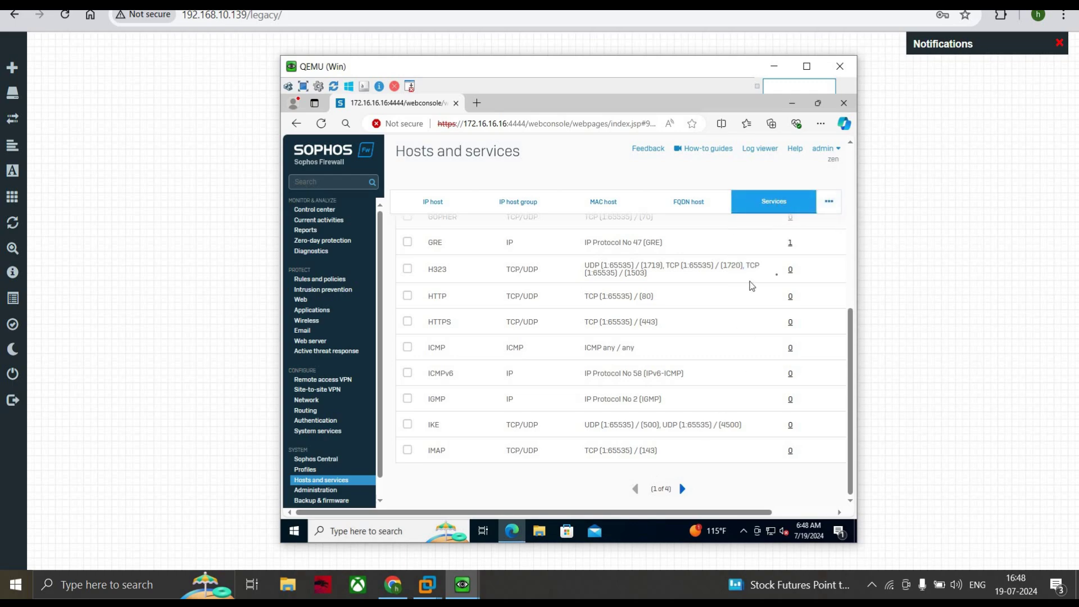
pyautogui.moveTo(823, 208)
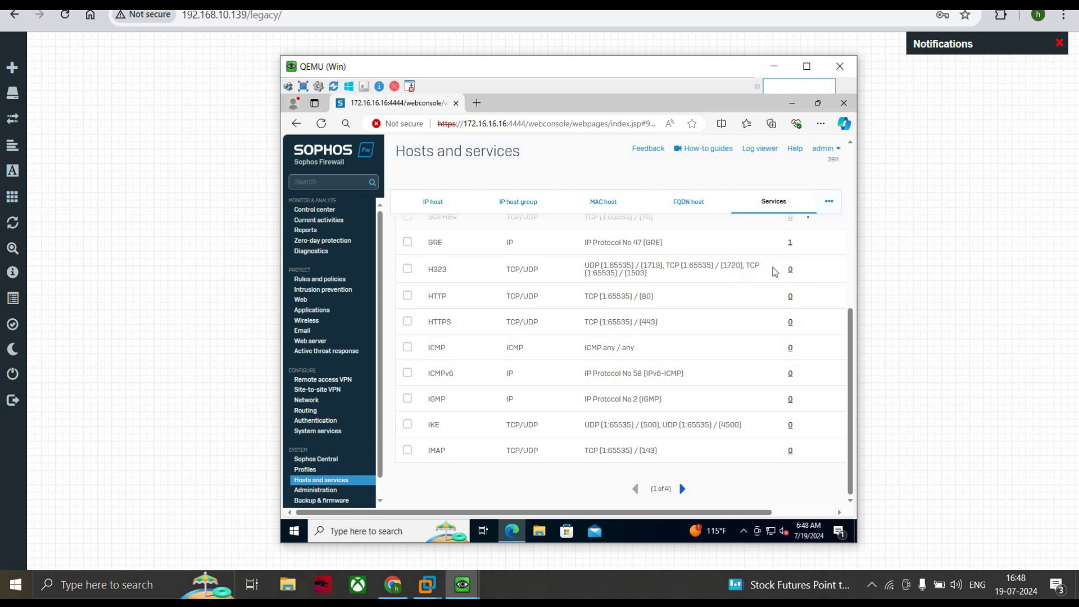